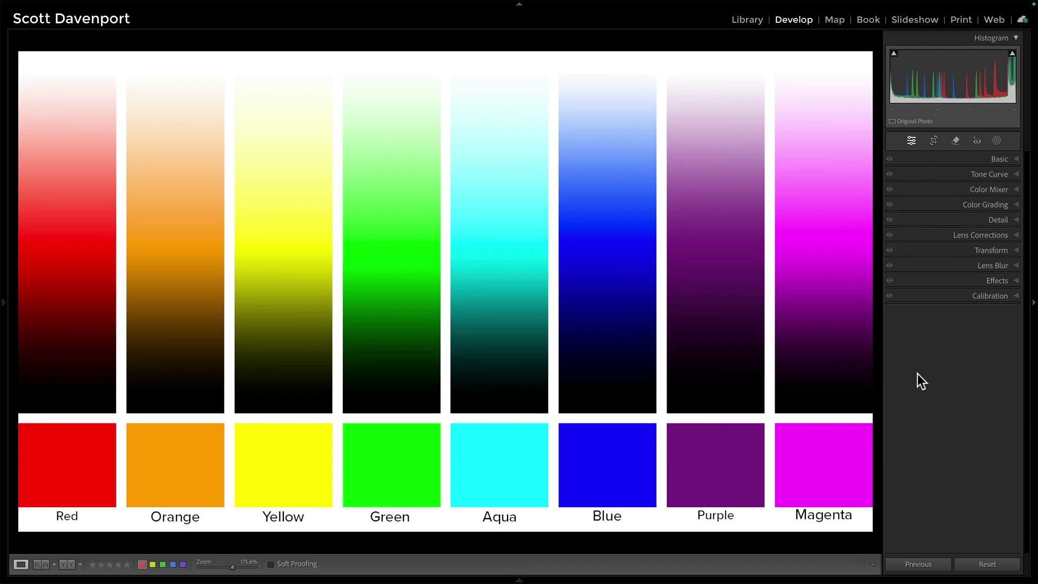
# Add a Point Color sample from the chart's Aqua swatch, with shifts at 0 and Range 50
pyautogui.click(984, 189)
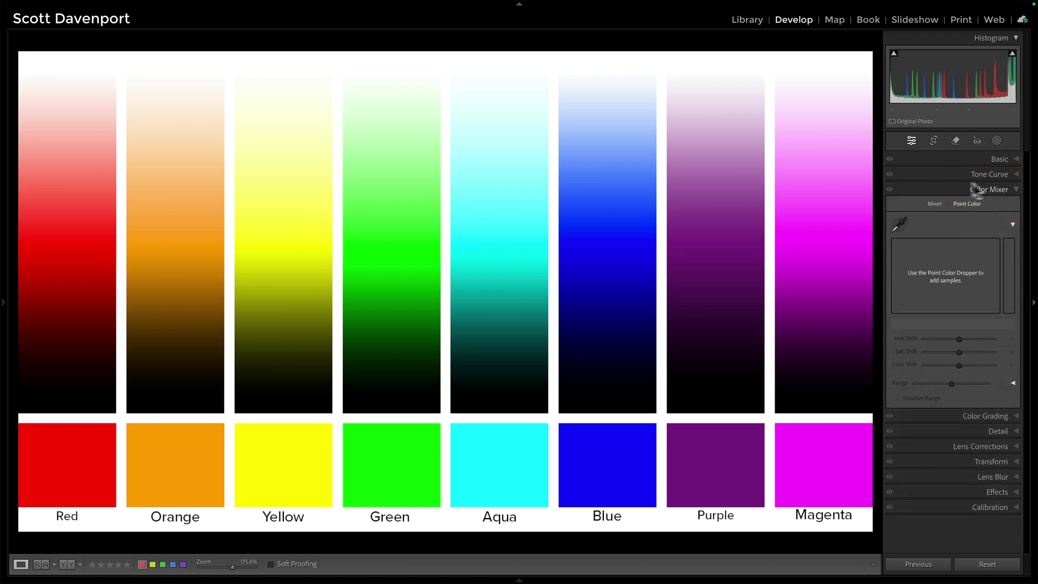
pyautogui.click(901, 225)
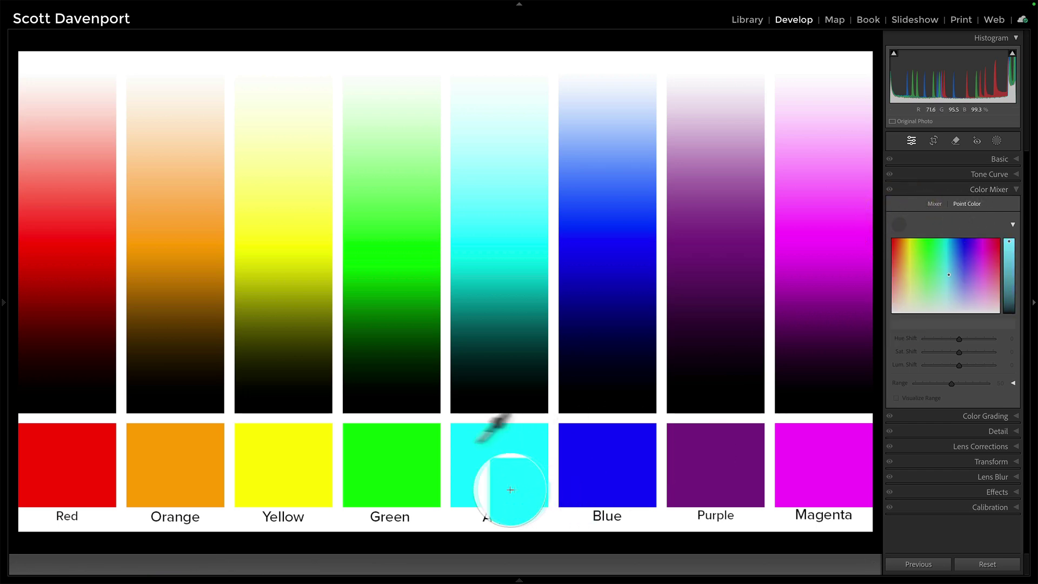
pyautogui.click(498, 448)
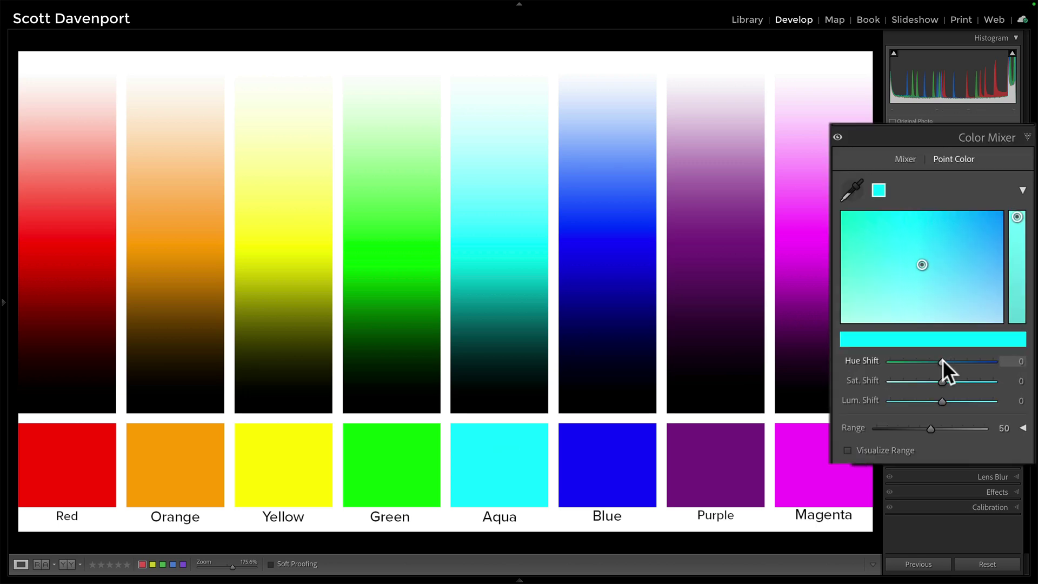
pyautogui.moveTo(959, 338)
pyautogui.mouseDown()
pyautogui.moveTo(968, 339)
pyautogui.moveTo(940, 374)
pyautogui.moveTo(993, 359)
pyautogui.moveTo(933, 387)
pyautogui.moveTo(936, 372)
pyautogui.moveTo(873, 362)
pyautogui.mouseUp()
pyautogui.doubleClick(869, 360)
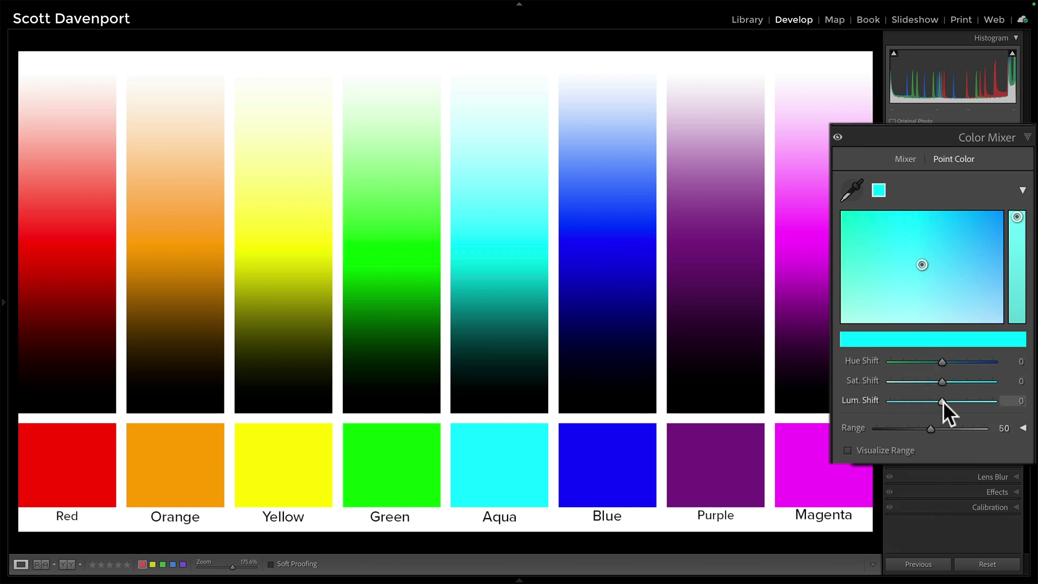
pyautogui.moveTo(943, 401); pyautogui.dragTo(915, 382)
pyautogui.doubleClick(869, 381)
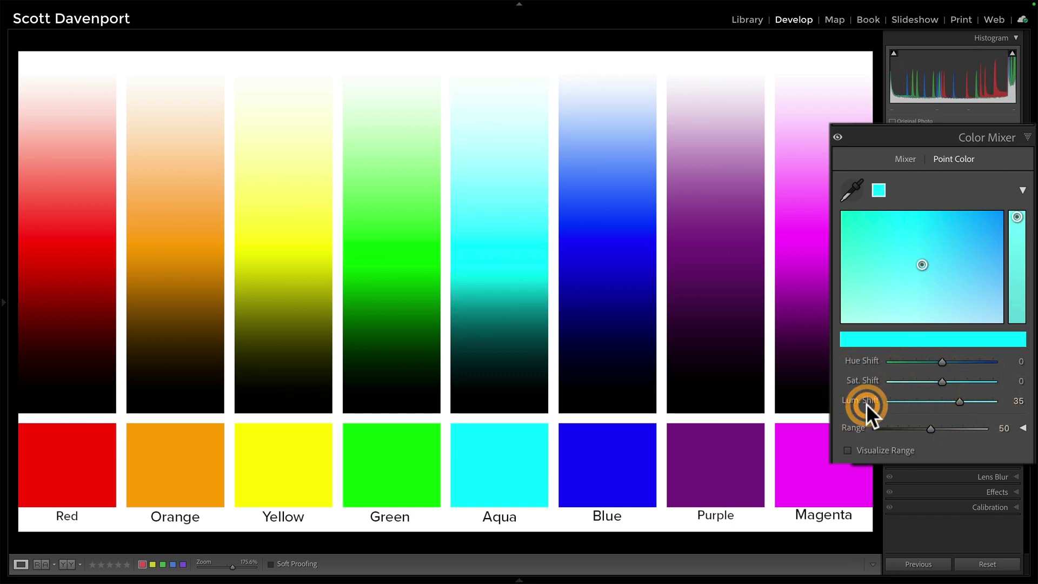
pyautogui.doubleClick(866, 403)
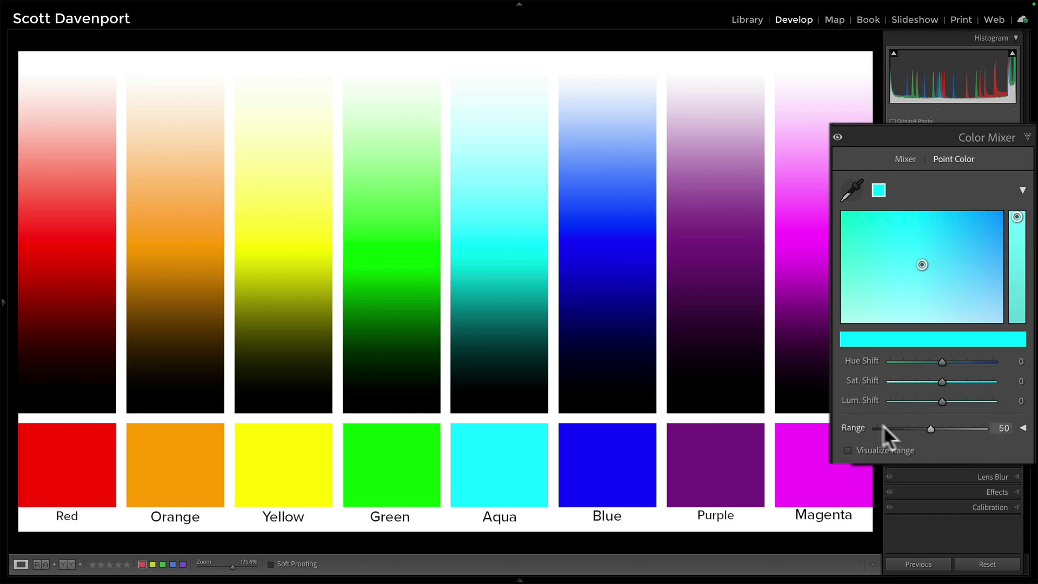
pyautogui.click(848, 450)
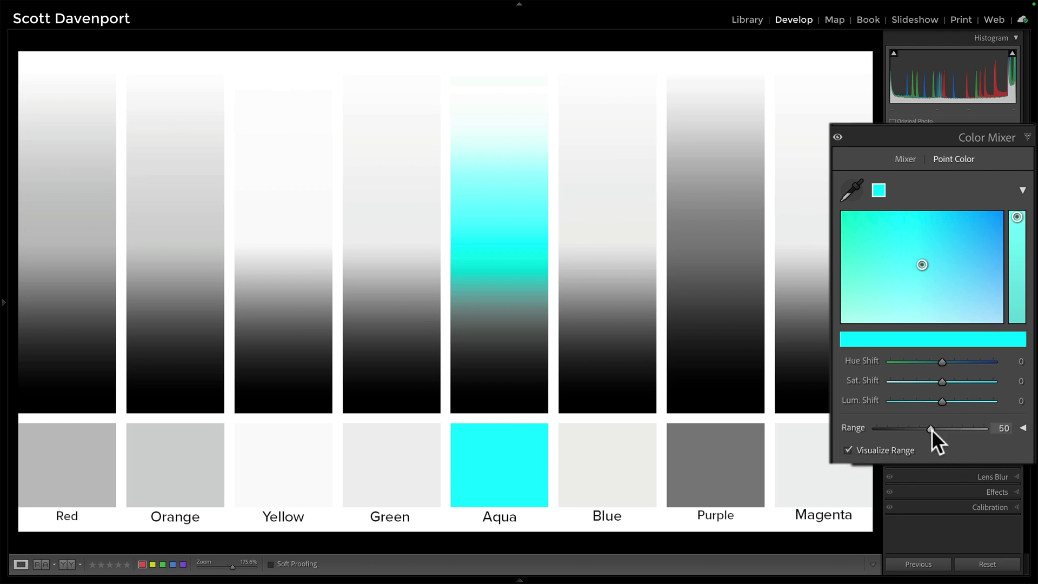
pyautogui.moveTo(932, 429); pyautogui.dragTo(981, 431)
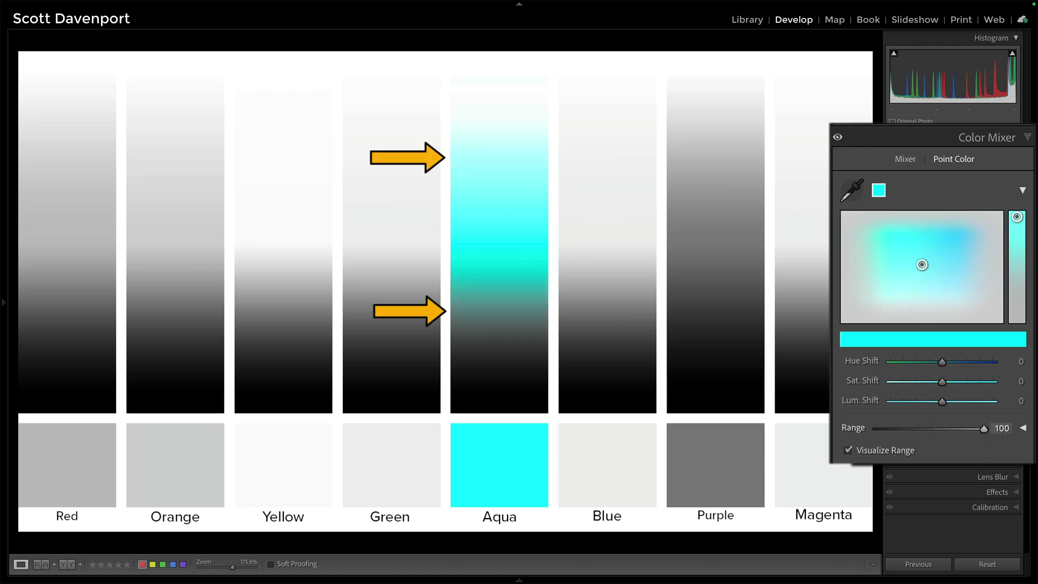
pyautogui.moveTo(984, 428)
pyautogui.mouseDown()
pyautogui.moveTo(845, 426)
pyautogui.moveTo(984, 433)
pyautogui.mouseUp()
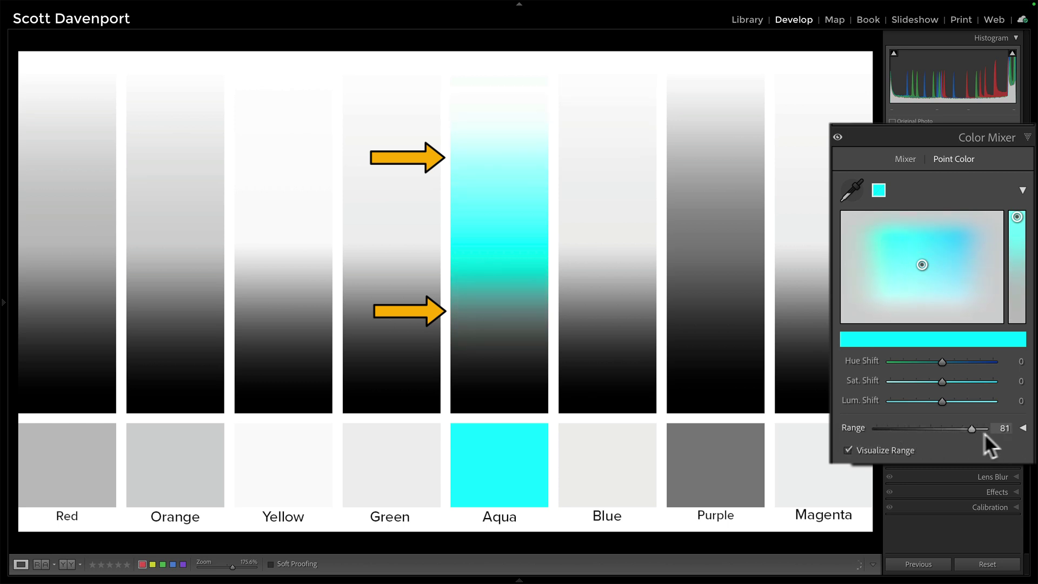
pyautogui.click(937, 429)
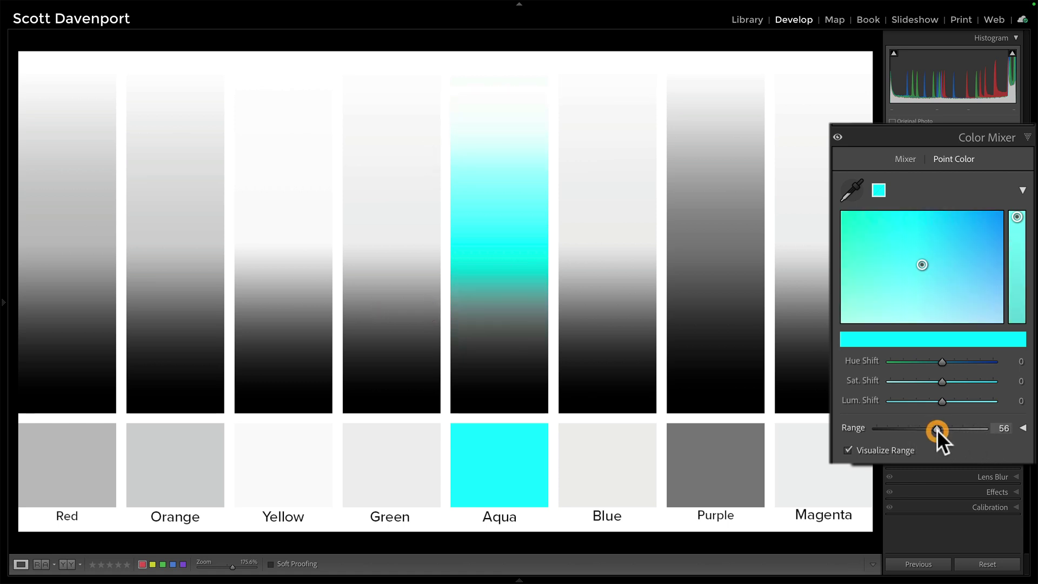
pyautogui.doubleClick(852, 429)
pyautogui.click(848, 449)
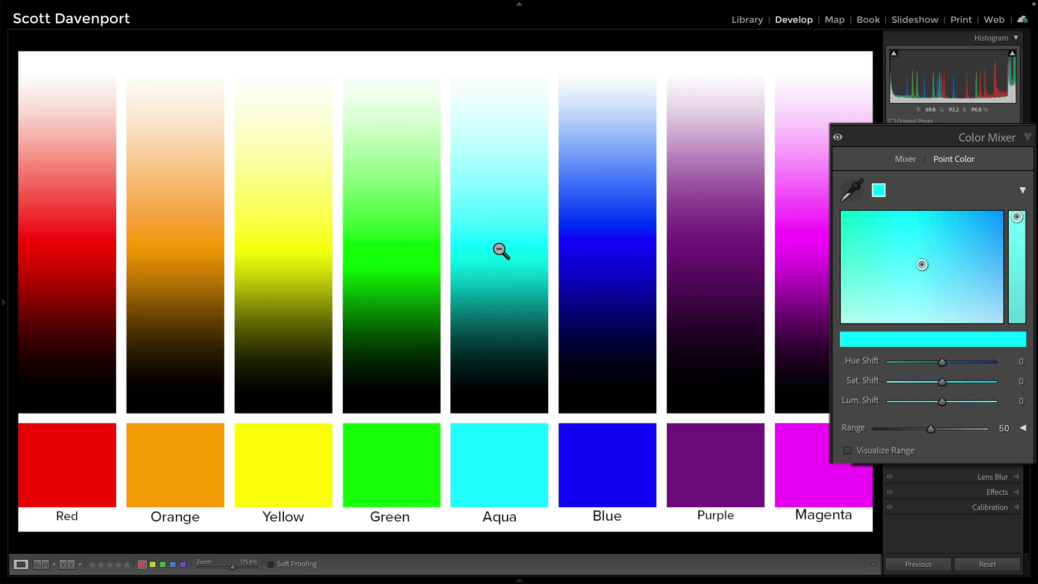
# Sample the Yellow strip as a second point colour, preview its range, then widen Range and raise Sat. Shift
pyautogui.click(852, 190)
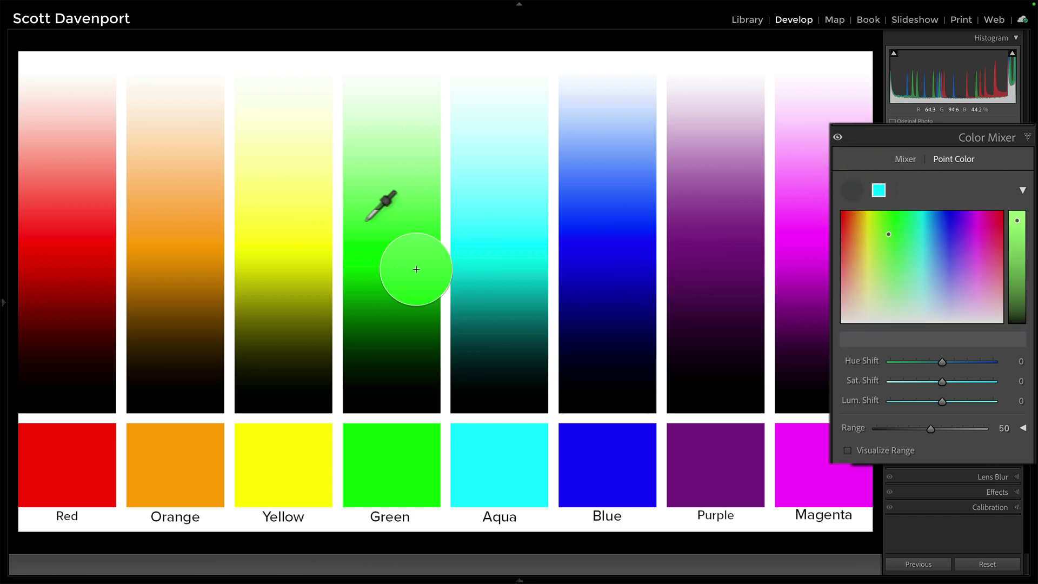
pyautogui.click(252, 280)
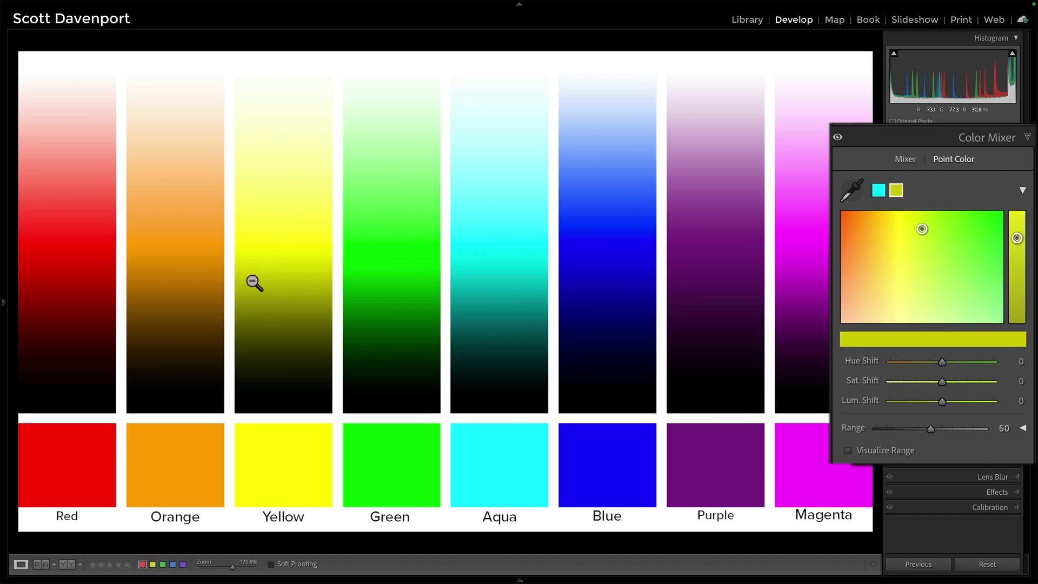
pyautogui.click(846, 449)
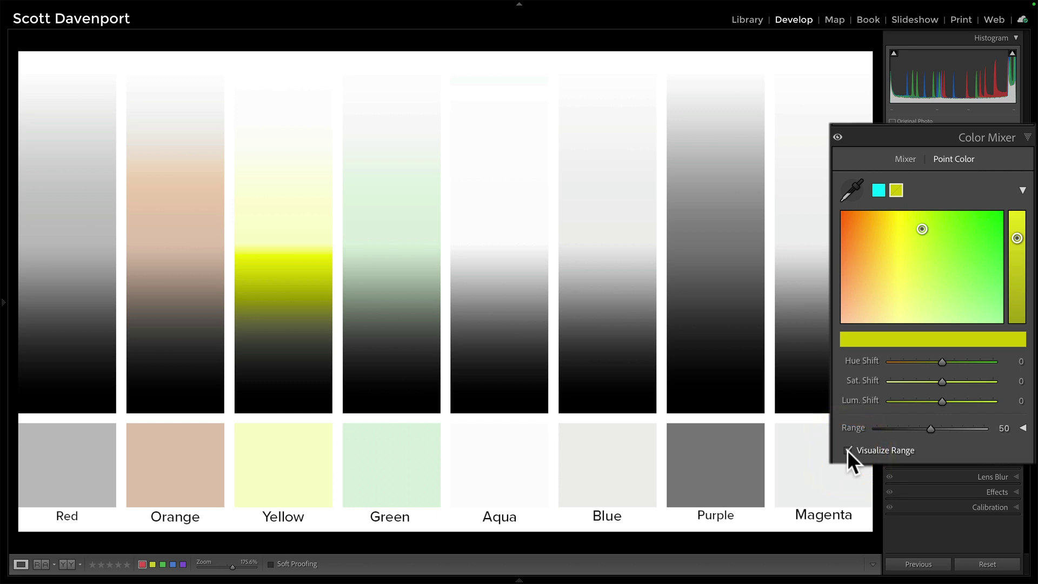
pyautogui.moveTo(928, 428); pyautogui.dragTo(951, 427)
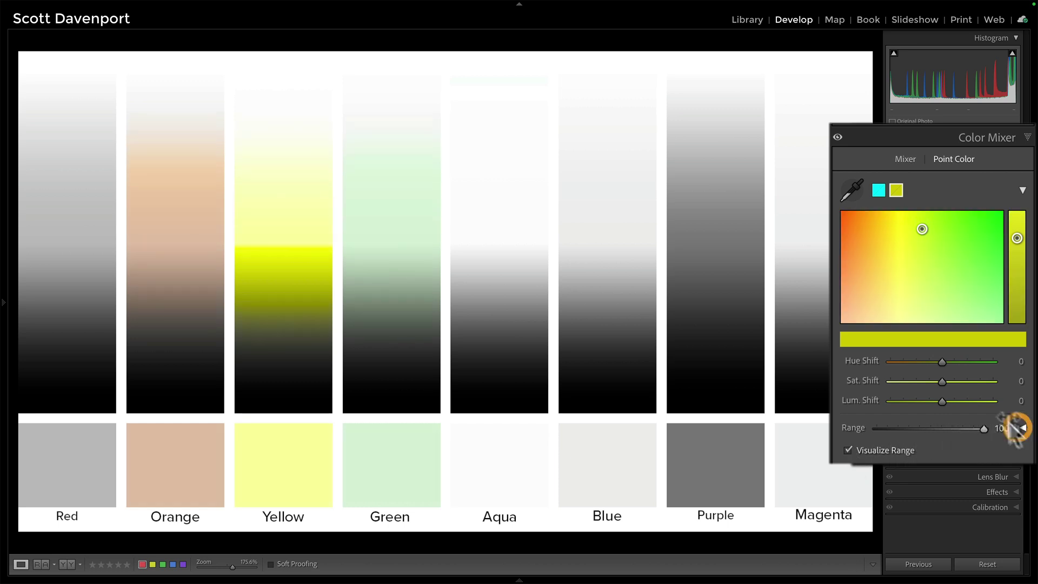
pyautogui.moveTo(943, 381)
pyautogui.mouseDown()
pyautogui.moveTo(977, 379)
pyautogui.moveTo(951, 379)
pyautogui.mouseUp()
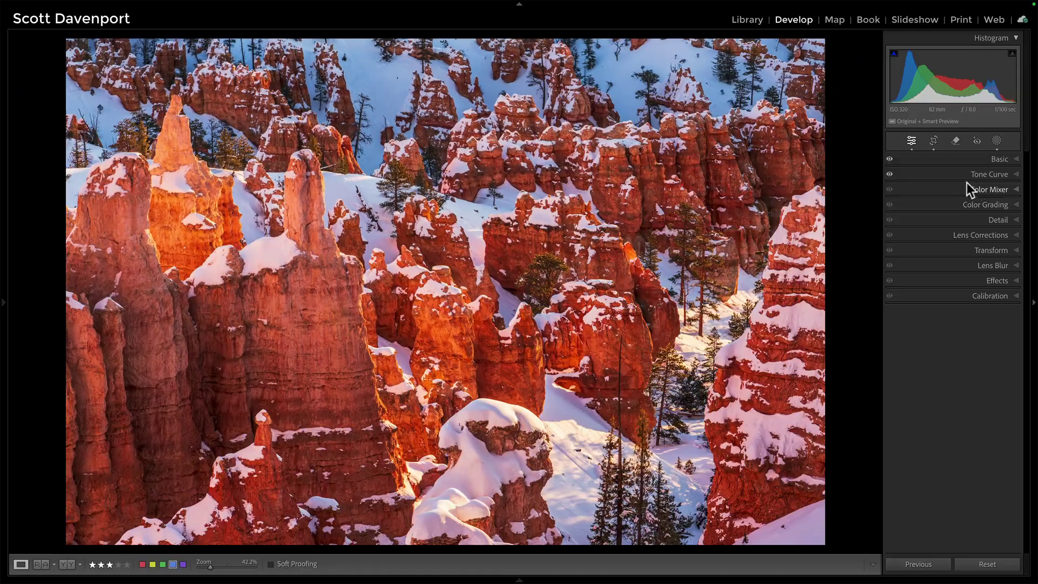
# Take a Point Color sample from the blue shadowed snow and turn on Visualize Range
pyautogui.click(991, 189)
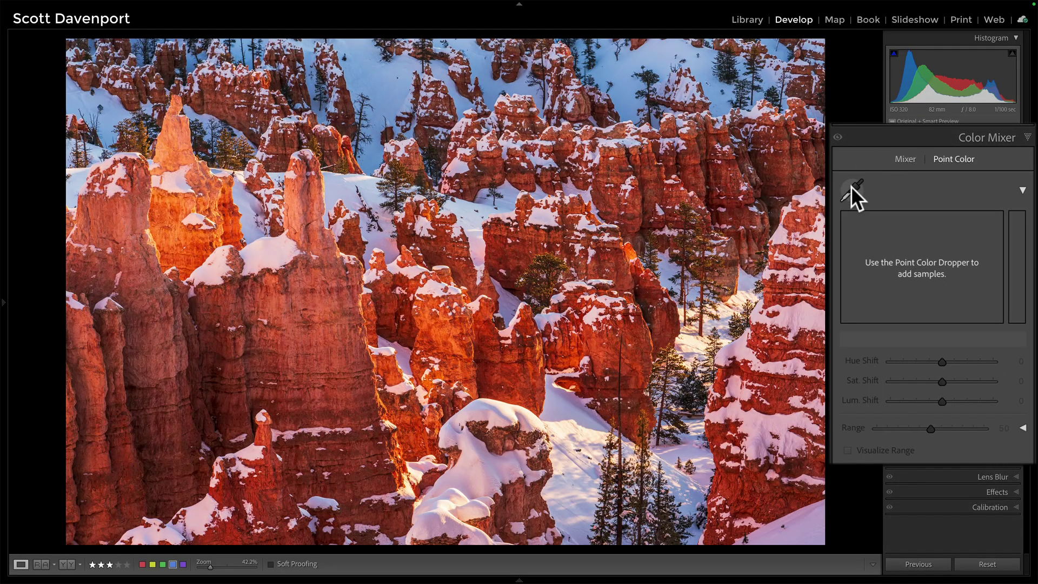
pyautogui.click(852, 187)
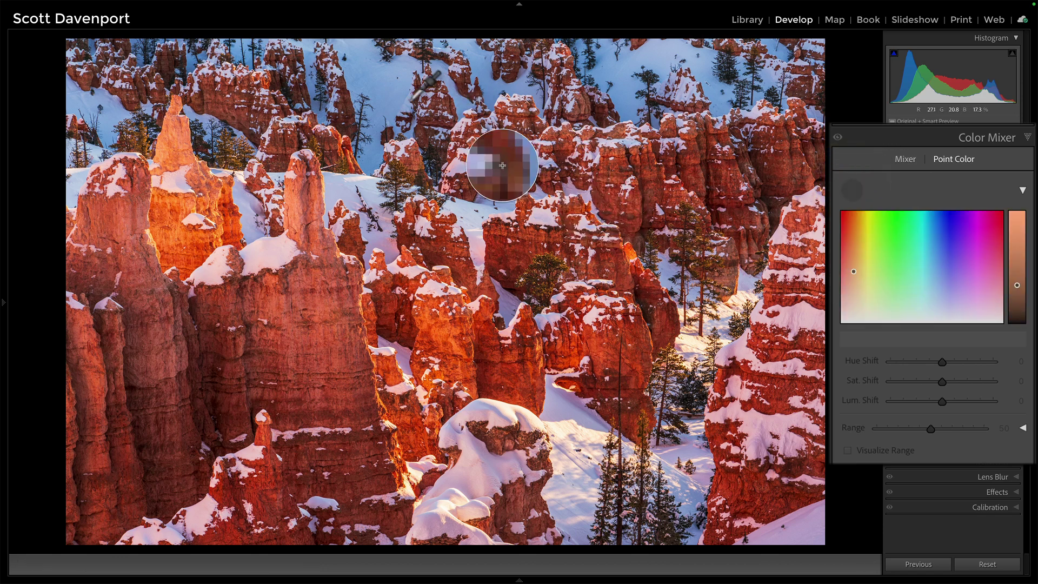
pyautogui.moveTo(438, 152); pyautogui.dragTo(431, 151)
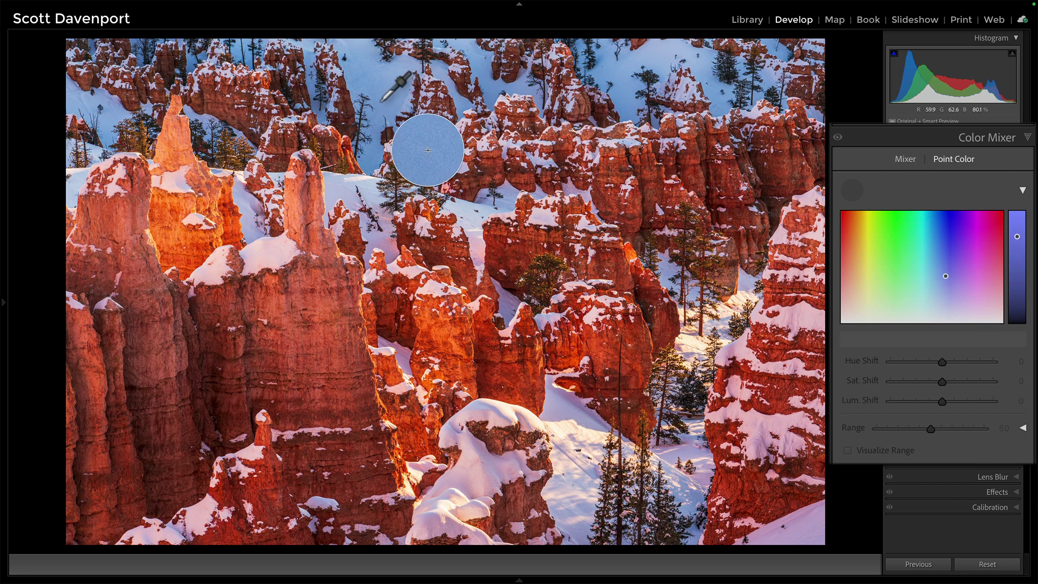
pyautogui.click(381, 102)
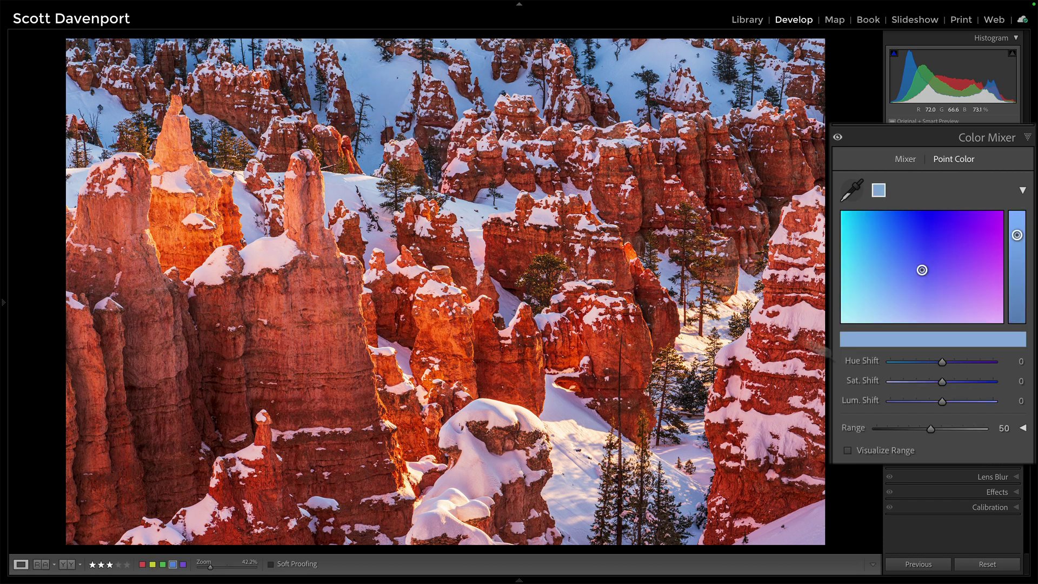
pyautogui.click(848, 450)
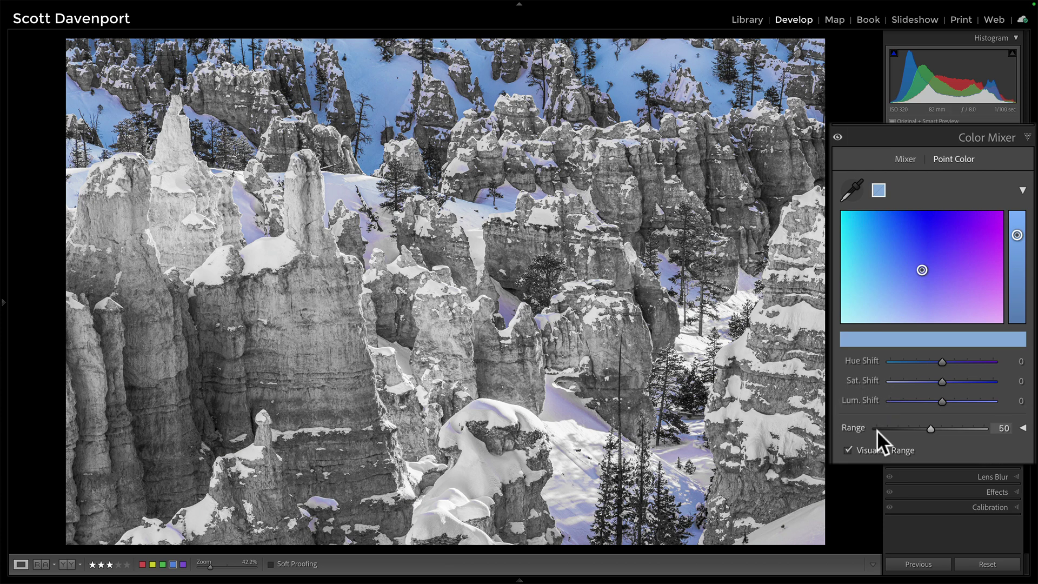
# Try the blue snow sample's Range at 48 and 15, finally settling on 58
pyautogui.moveTo(929, 427)
pyautogui.mouseDown()
pyautogui.moveTo(983, 427)
pyautogui.moveTo(894, 428)
pyautogui.moveTo(1000, 434)
pyautogui.moveTo(884, 430)
pyautogui.moveTo(956, 430)
pyautogui.moveTo(932, 428)
pyautogui.mouseUp()
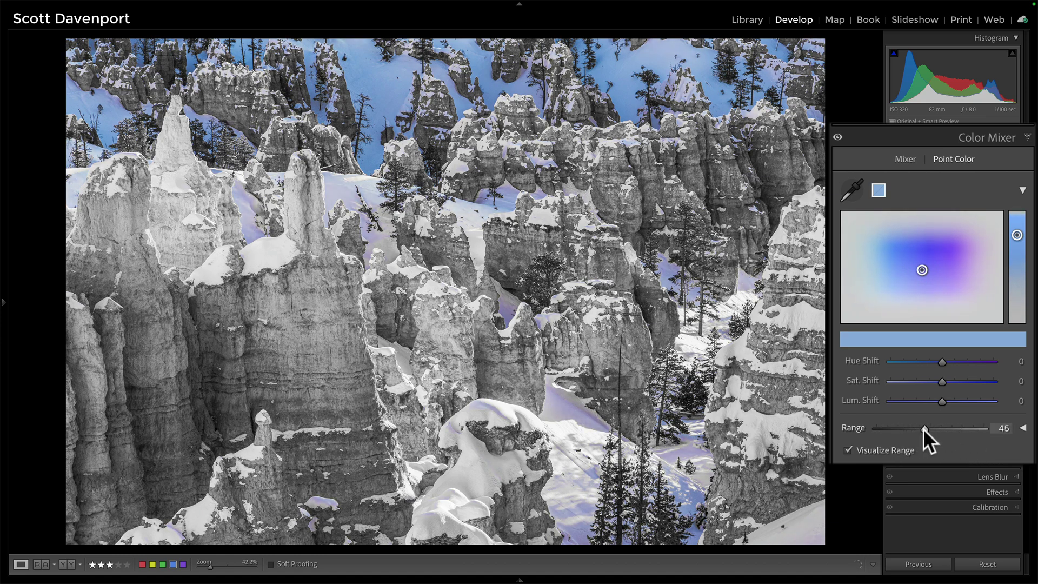
pyautogui.moveTo(923, 430); pyautogui.dragTo(935, 428)
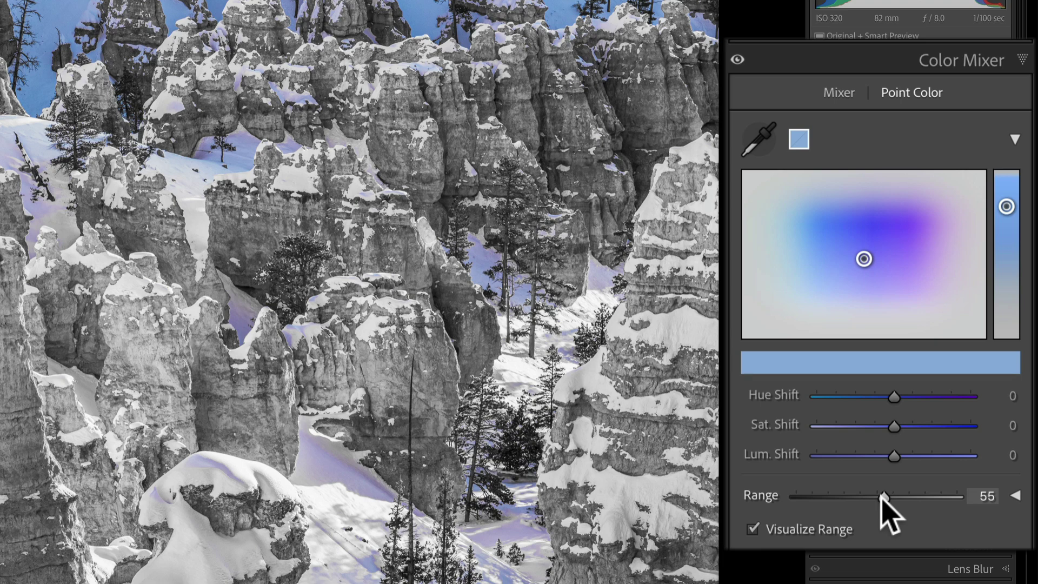
pyautogui.moveTo(882, 497); pyautogui.dragTo(818, 495)
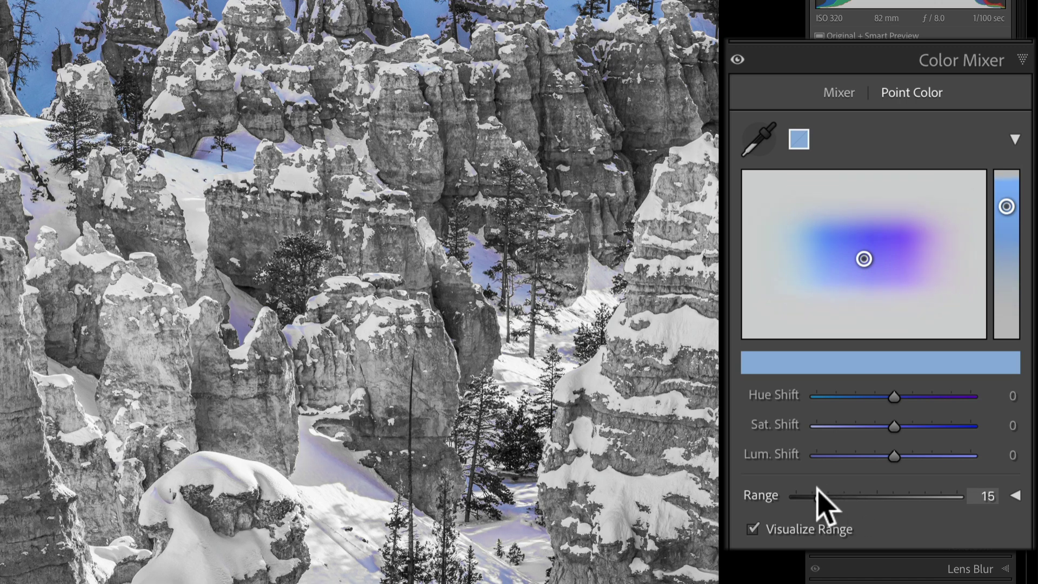
pyautogui.moveTo(818, 489); pyautogui.dragTo(887, 494)
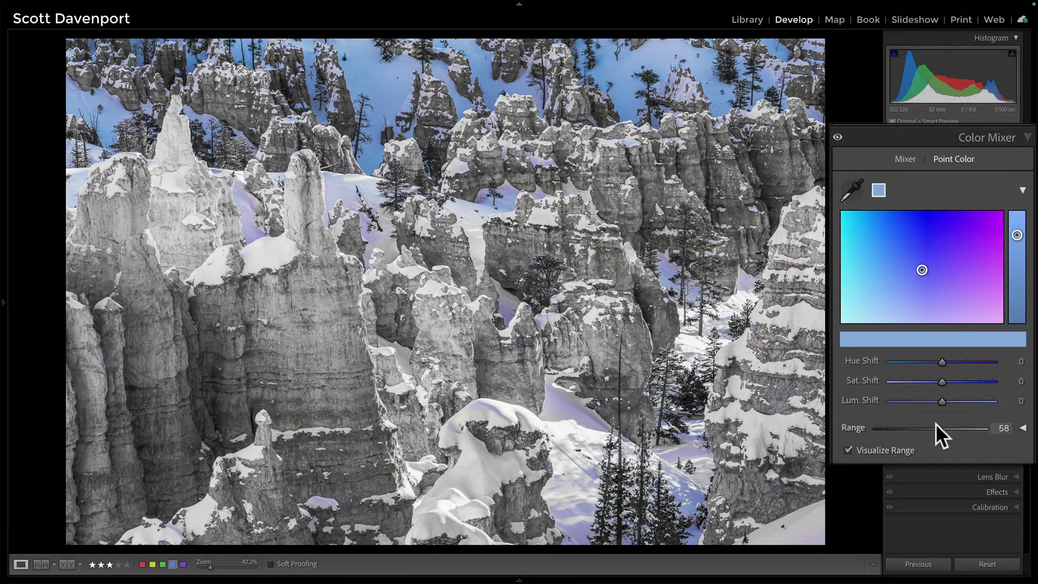
# Check coverage with Sat. Shift at 100, set Range to 38, then reset Sat. Shift to 0
pyautogui.moveTo(939, 428); pyautogui.dragTo(972, 427)
pyautogui.moveTo(942, 382); pyautogui.dragTo(992, 382)
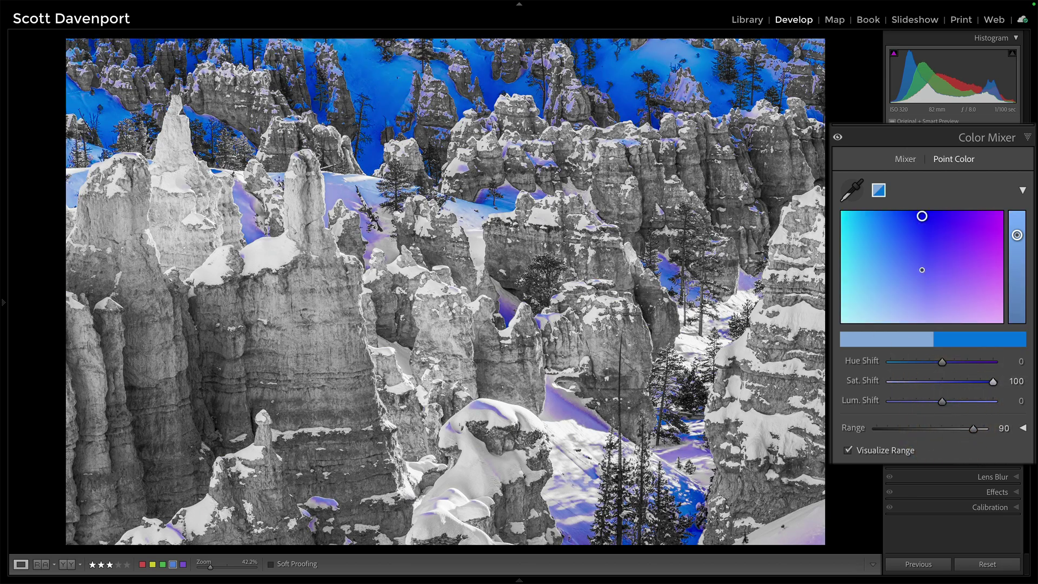
pyautogui.moveTo(975, 427); pyautogui.dragTo(919, 426)
pyautogui.doubleClick(861, 378)
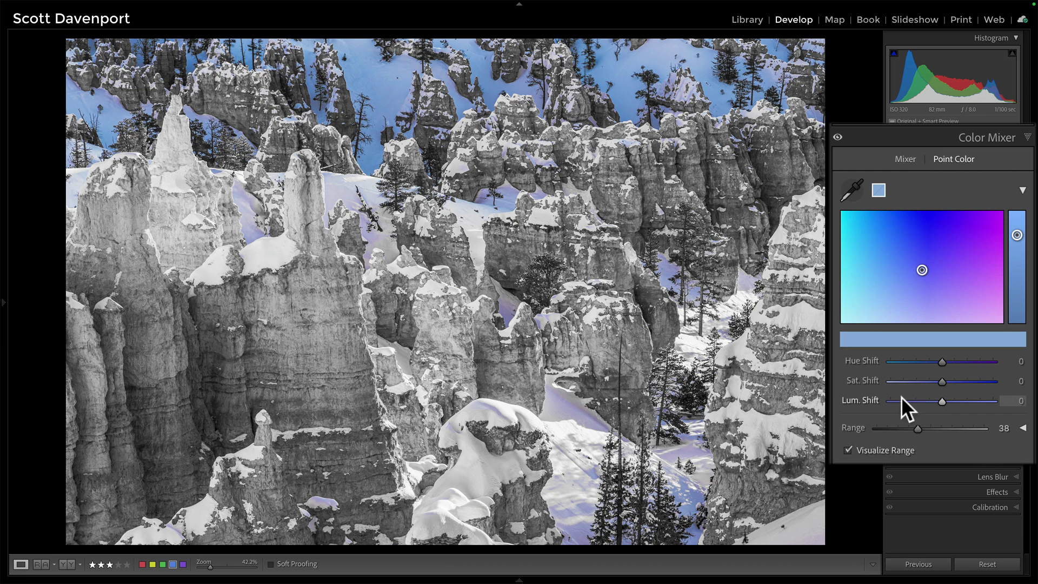
# Turn off Visualize Range, set the blue sample's Sat. Shift to -68, and compare before/after
pyautogui.click(850, 450)
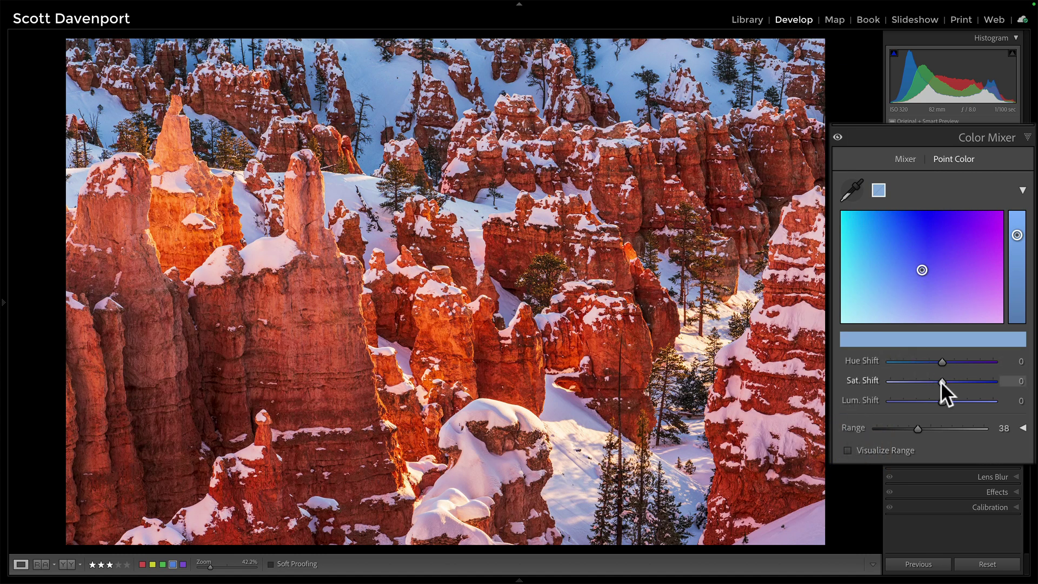
pyautogui.moveTo(941, 381); pyautogui.dragTo(907, 380)
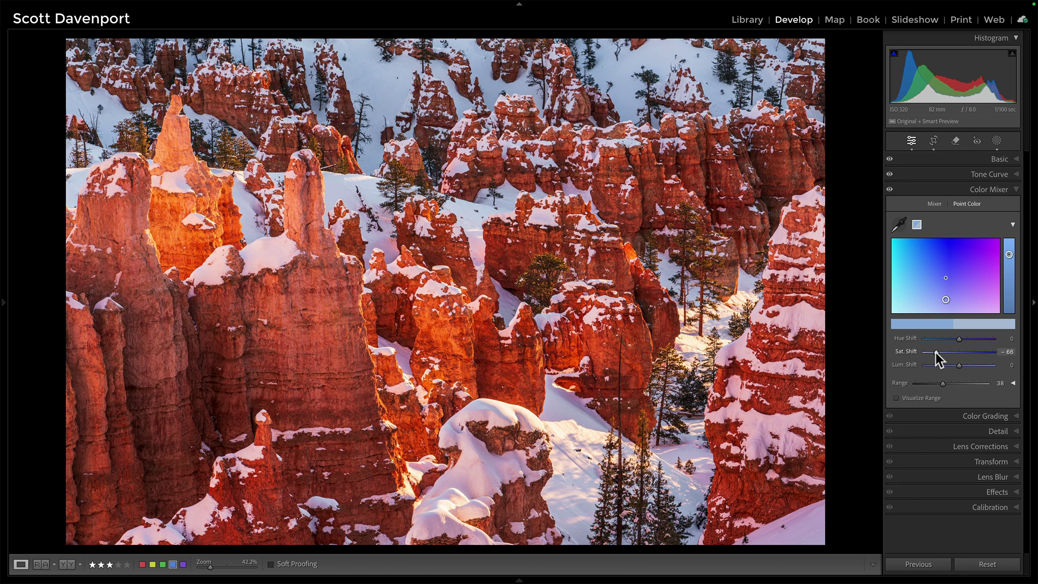
pyautogui.click(890, 190)
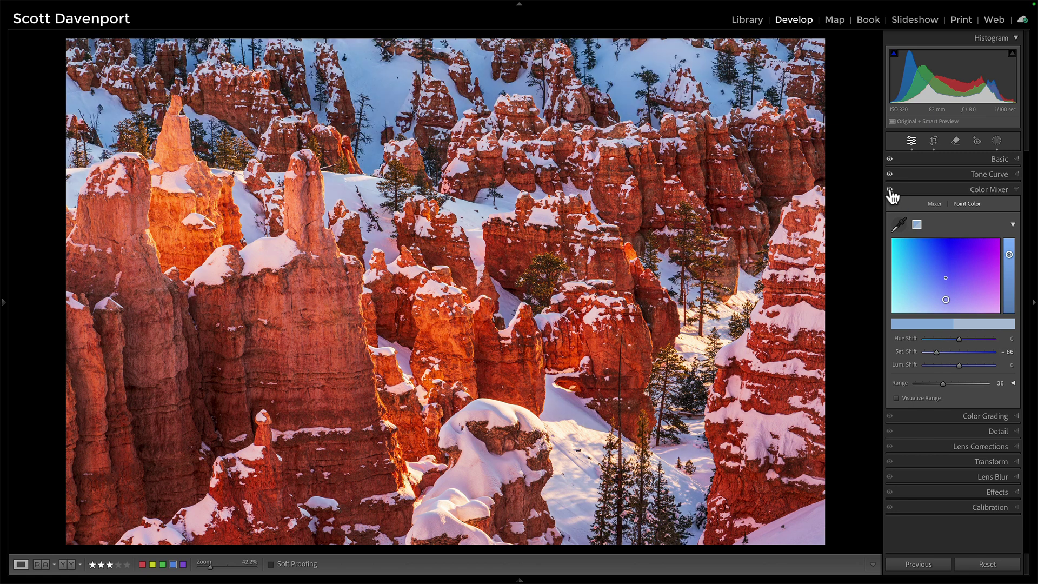
pyautogui.click(890, 190)
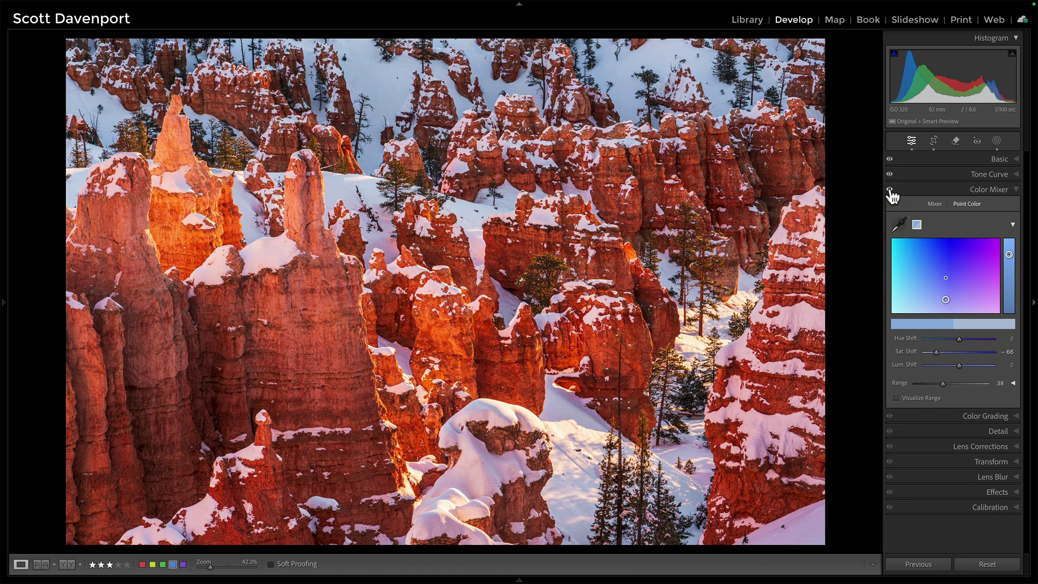